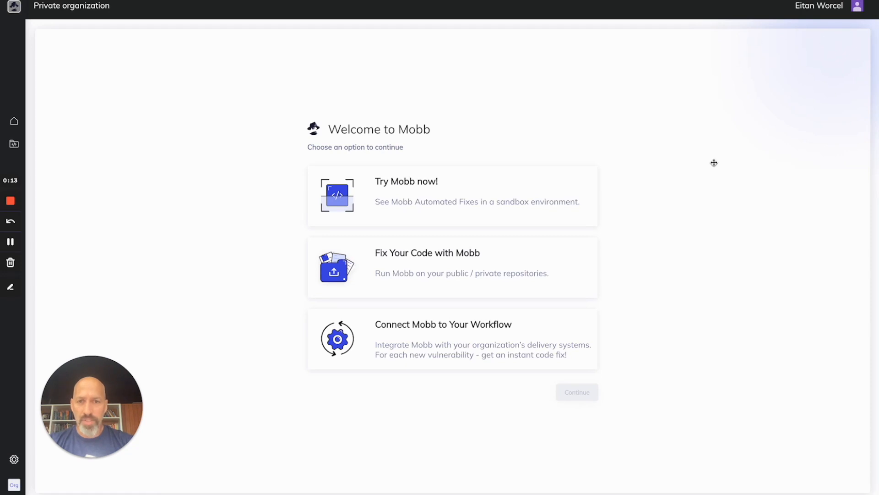
- Try Mobb in the sandbox environment with Github Advanced Security as the scanner and get fixes for the AltoroJ application
left_click(468, 191)
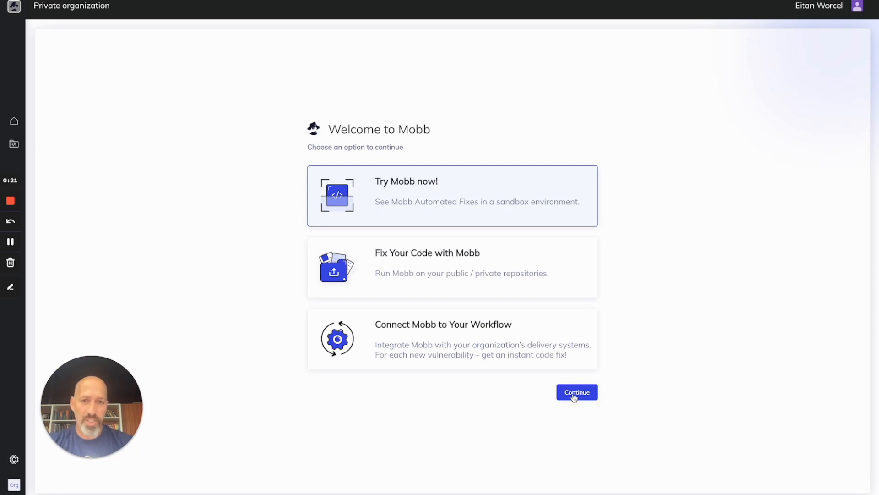
left_click(576, 393)
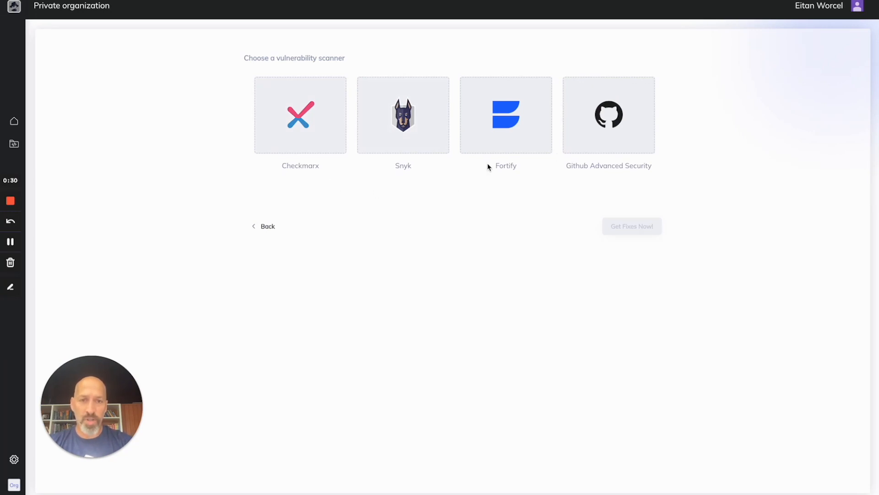
left_click(297, 123)
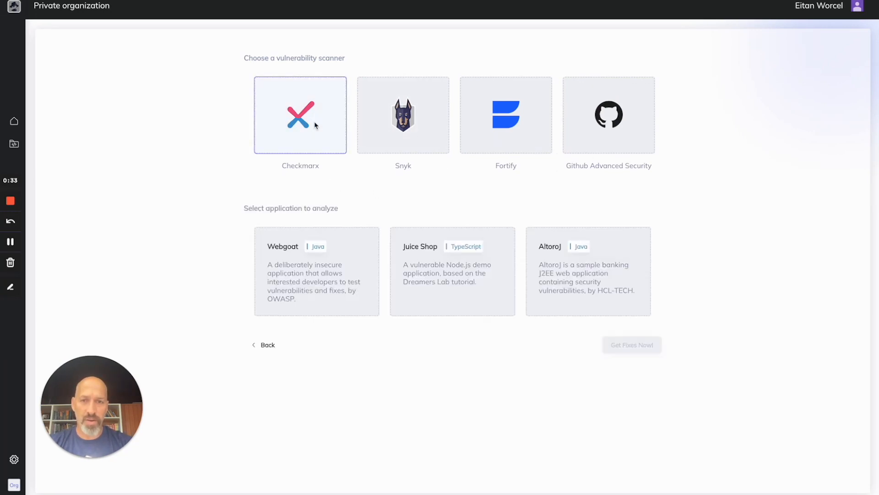
left_click(399, 125)
left_click(504, 126)
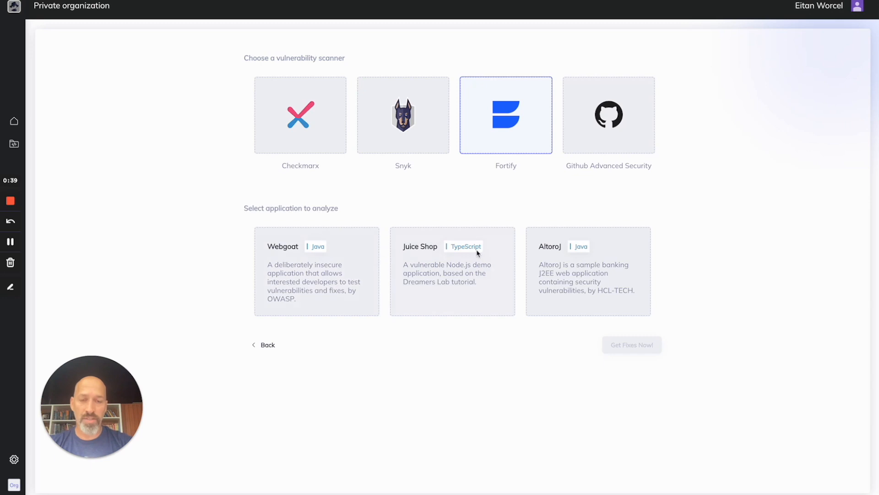
left_click(611, 138)
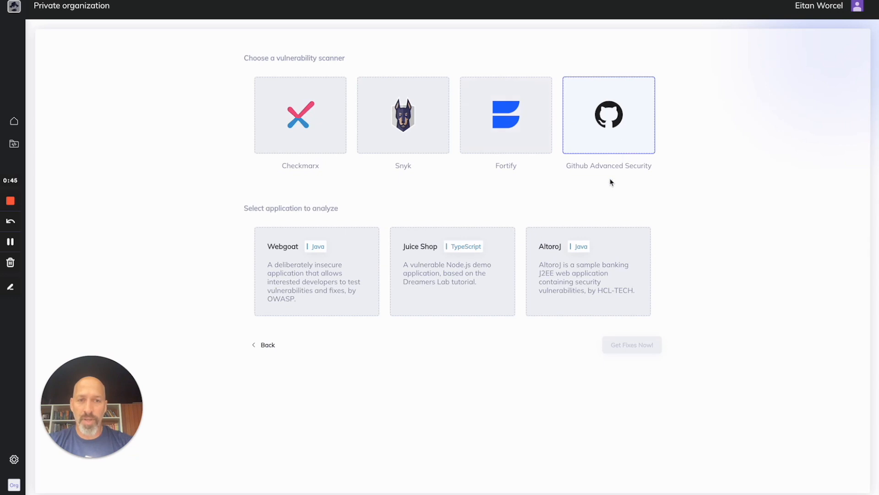
left_click(571, 277)
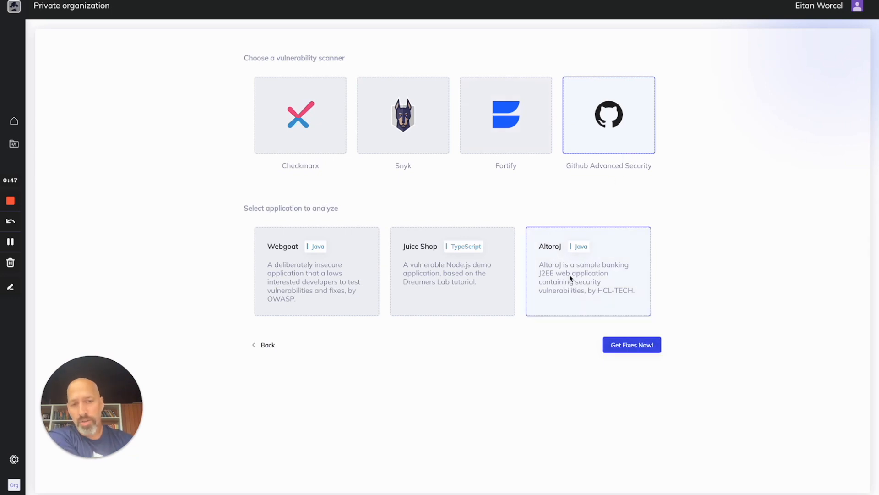
left_click(629, 345)
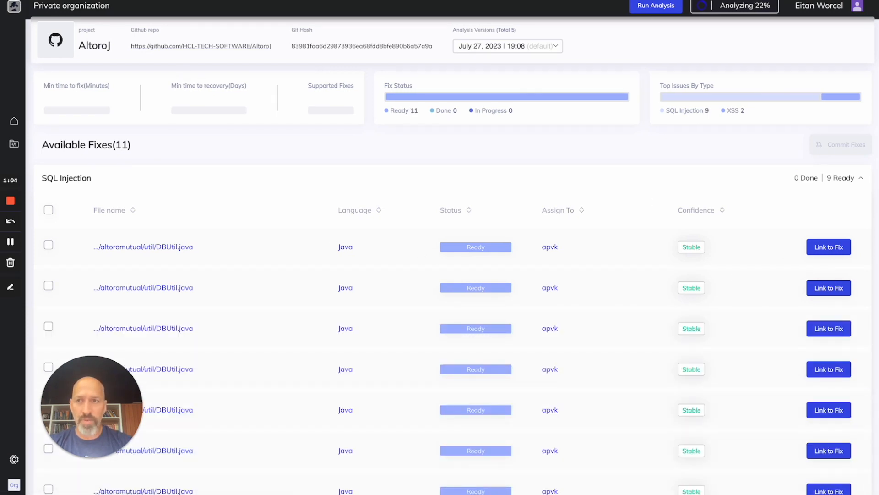
- Return to the welcome page, start Fix Your Code with Mobb, and choose Checkmarx with the Upload Vulnerability Report option
left_click(13, 7)
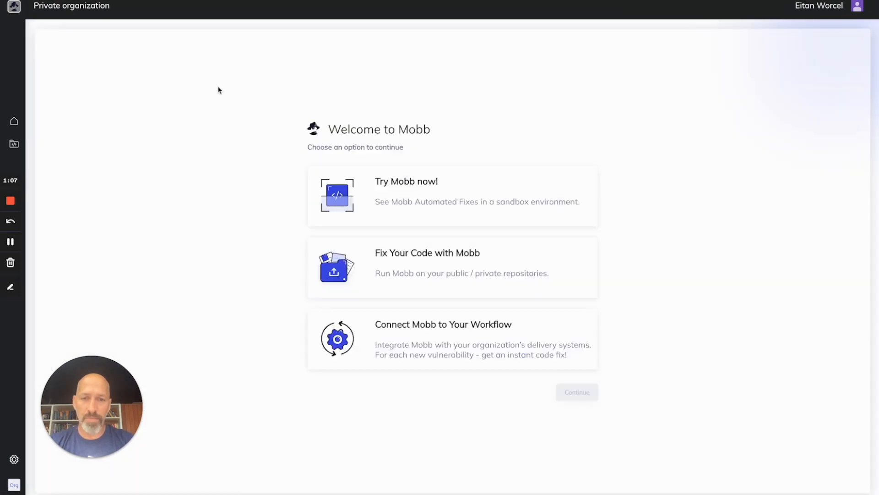
left_click(413, 282)
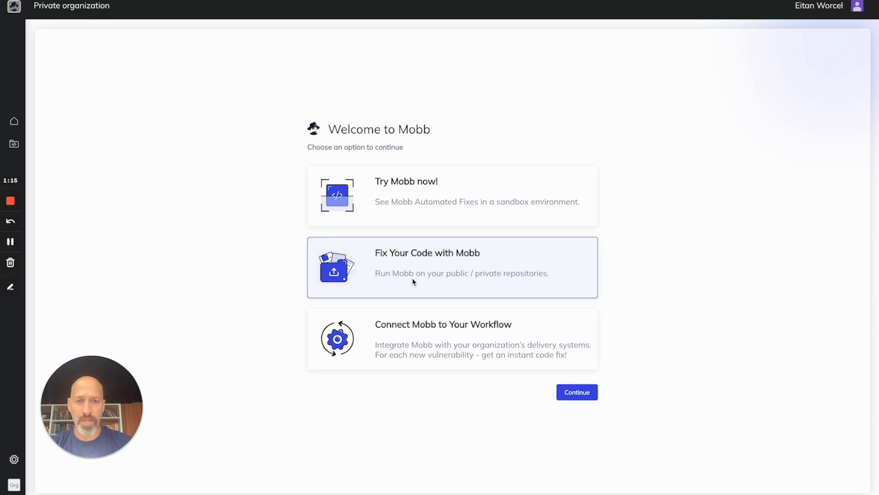
left_click(582, 392)
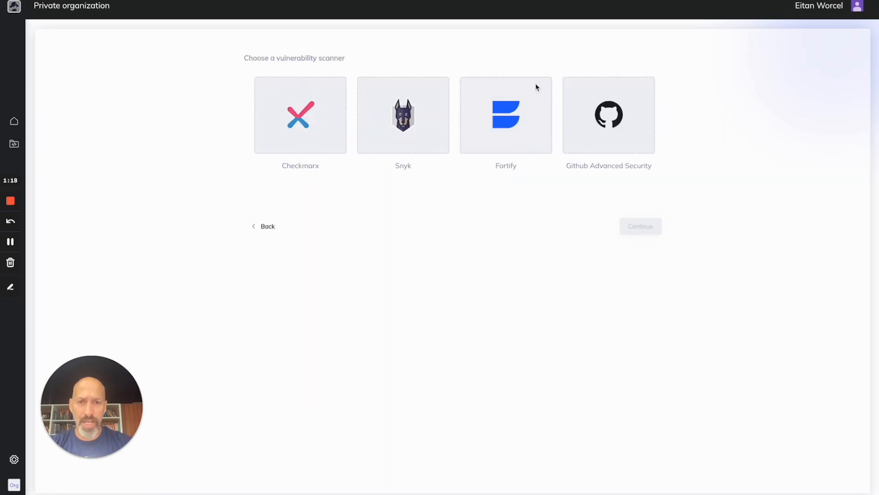
left_click(310, 123)
left_click(420, 122)
left_click(519, 113)
left_click(594, 112)
left_click(311, 118)
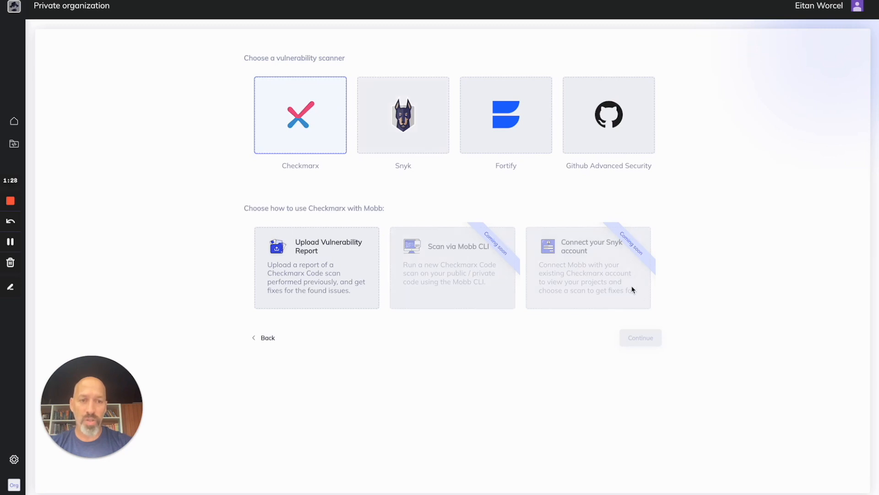
left_click(315, 255)
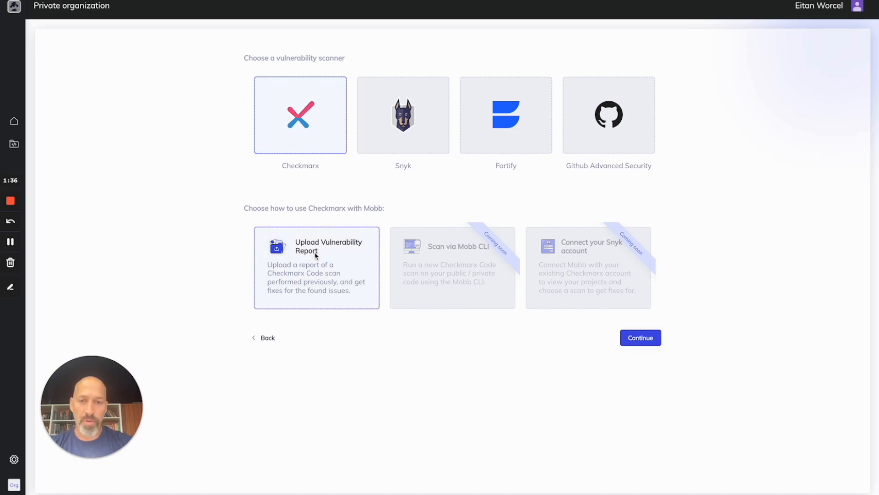
left_click(641, 338)
- Upload the Checkmarx report Cx_WebGoat.json and continue to the code repository choice
left_click(511, 283)
double_click(221, 65)
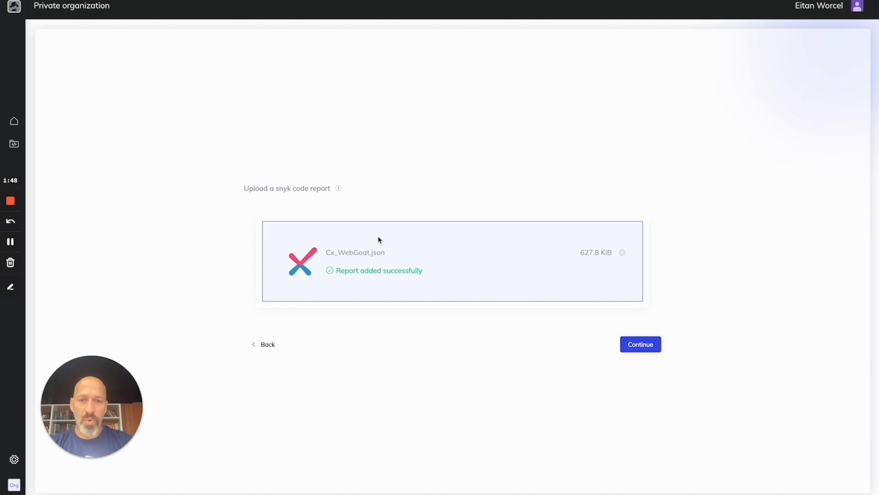
left_click_drag(338, 271, 447, 276)
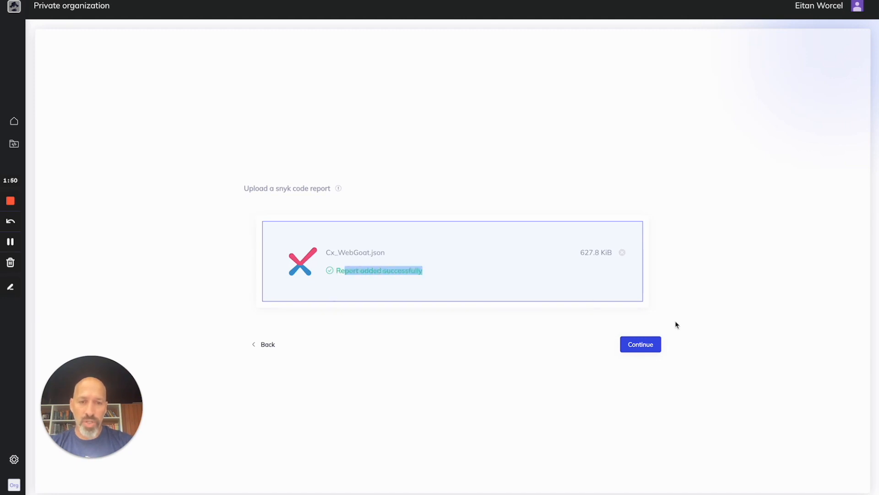
left_click(641, 350)
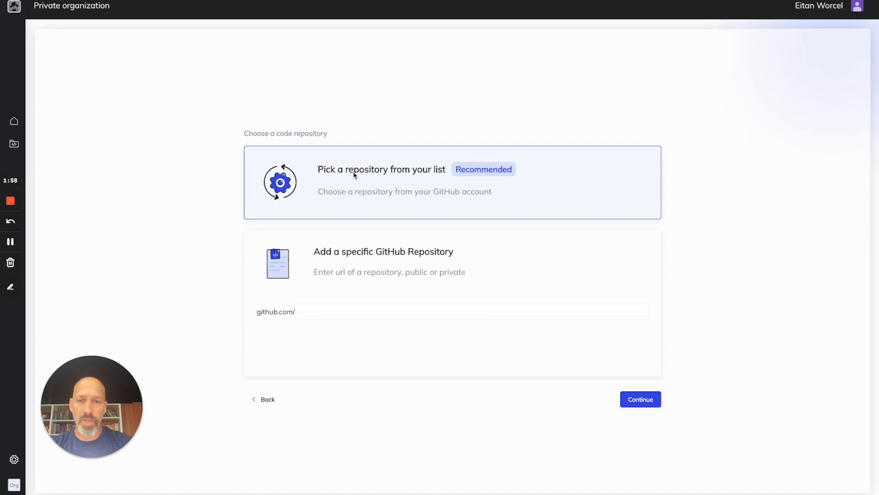
left_click(645, 406)
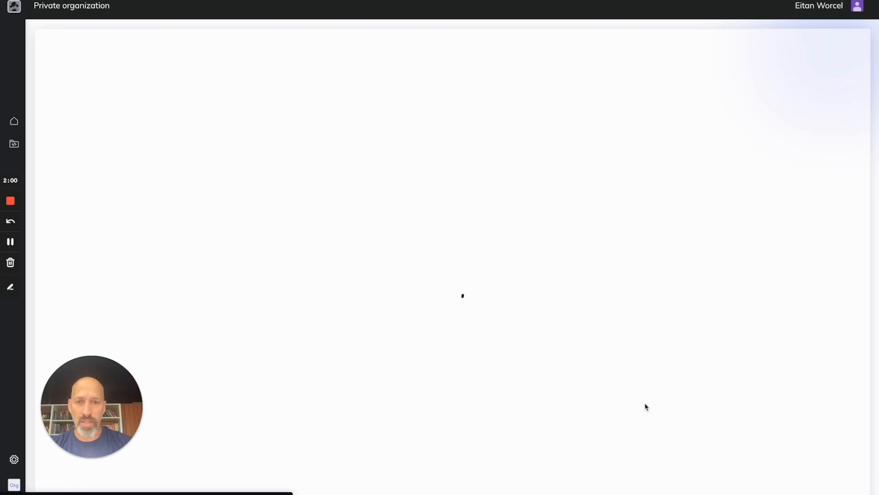
scroll(383, 258, "down", 5)
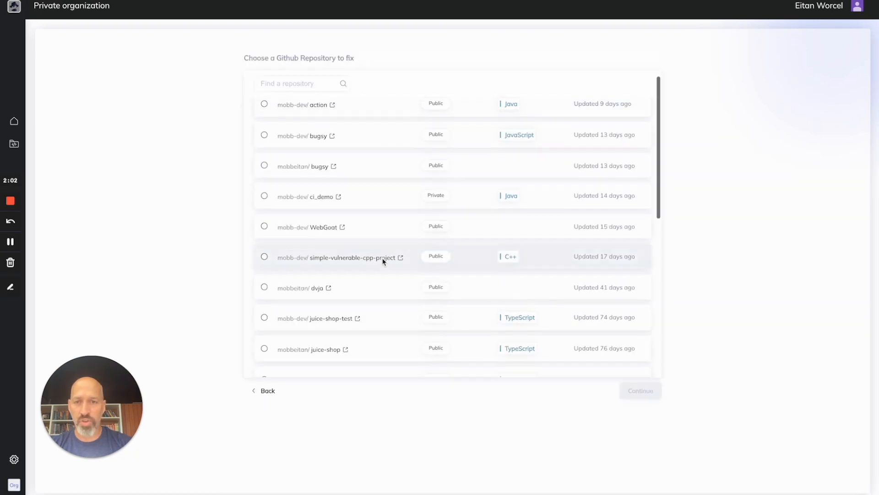
scroll(383, 259, "up", 5)
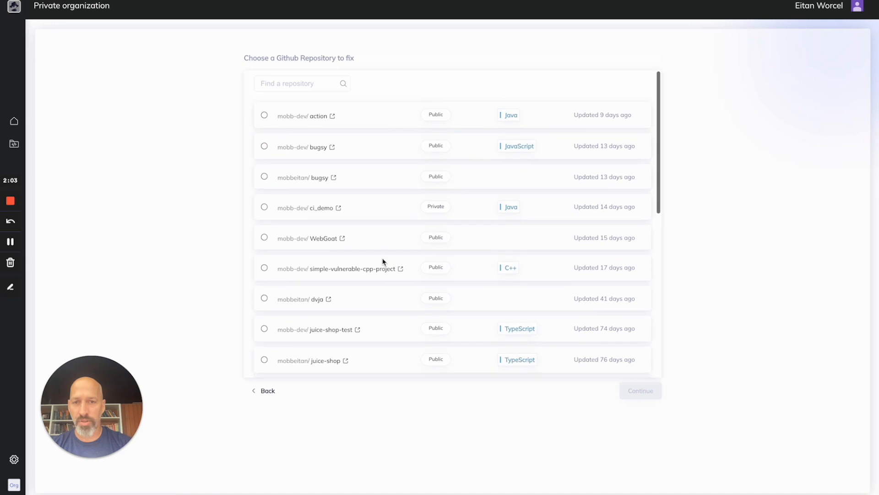
left_click(270, 391)
- Add the specific GitHub repository webgoat/webgoat with Git reference main and run the analysis on it
left_click(330, 312)
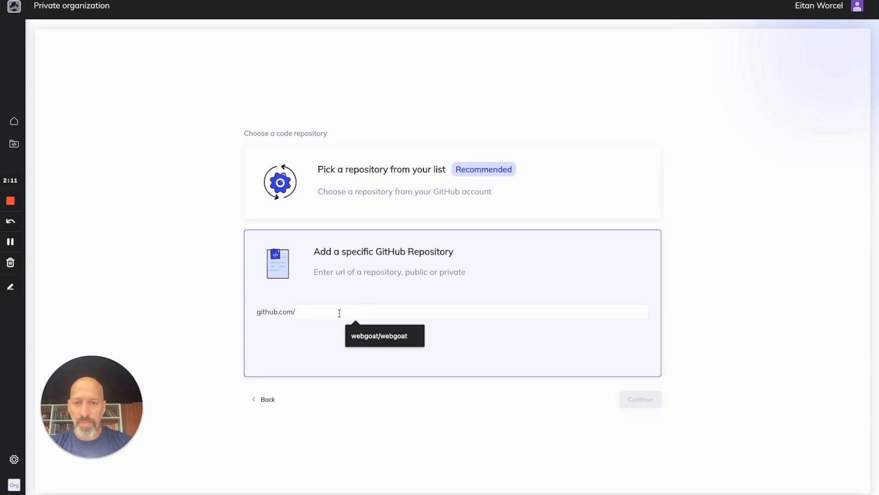
left_click(365, 341)
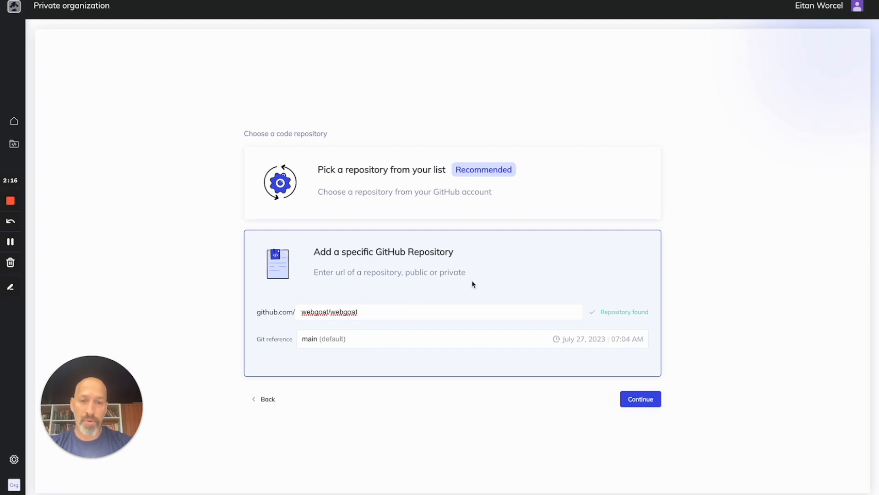
left_click(317, 339)
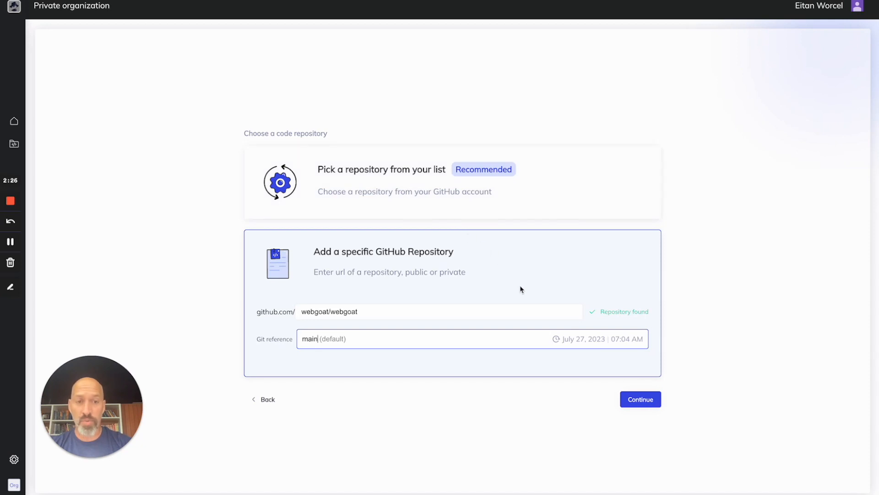
left_click(639, 401)
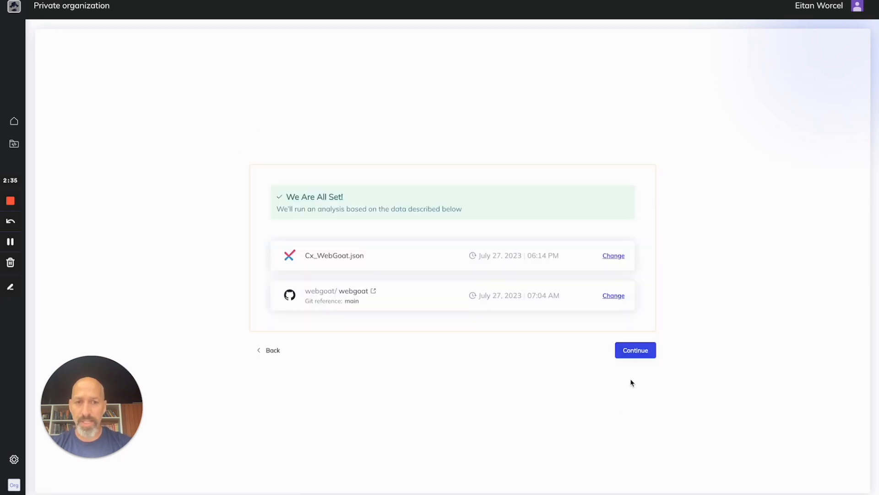
left_click(629, 351)
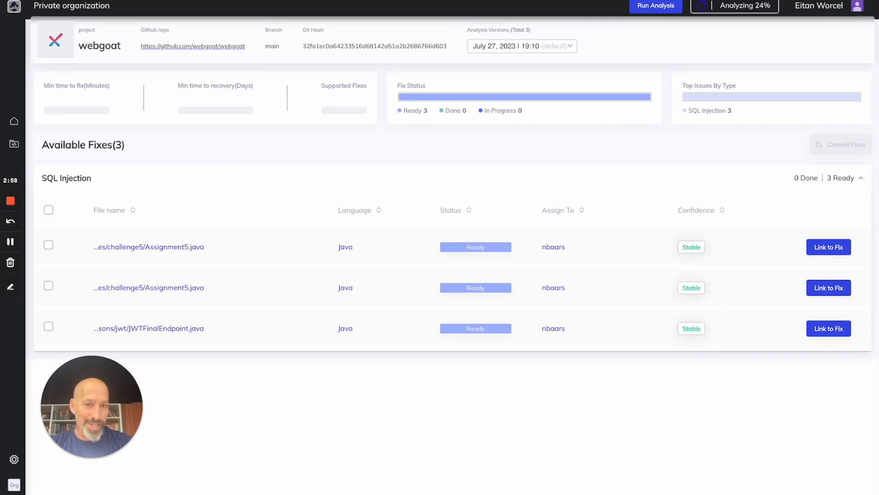
- Return to the welcome page, start Fix Your Code with Mobb again, and choose Snyk with Scan via Mobb CLI
left_click(14, 2)
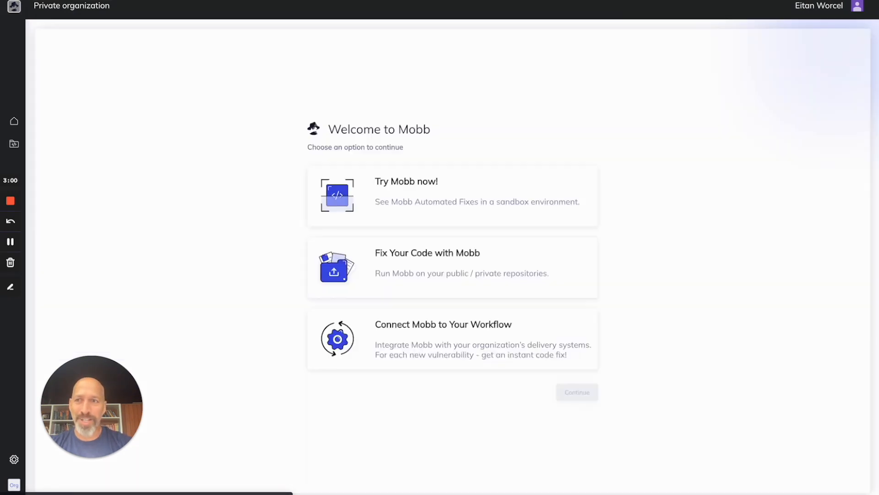
left_click(421, 258)
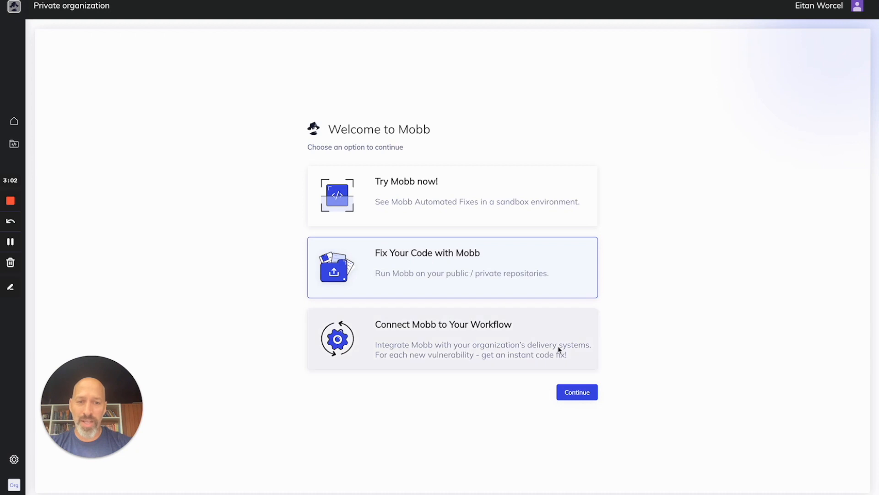
left_click(570, 392)
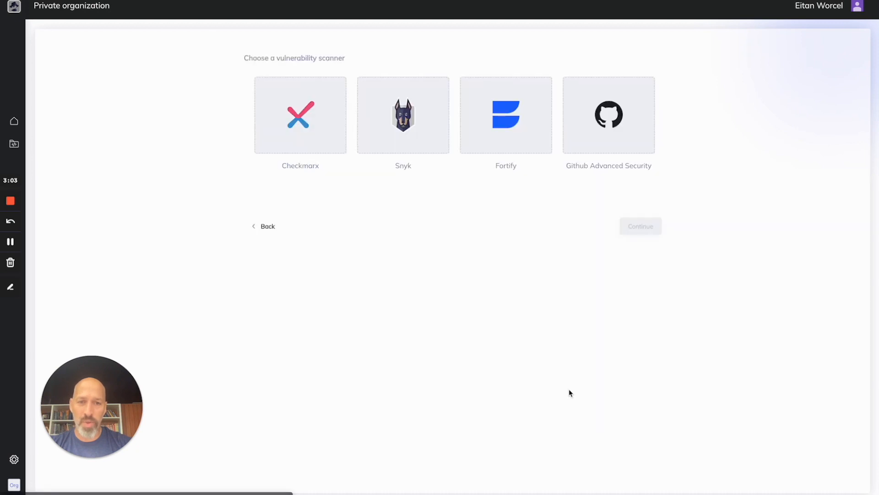
left_click(402, 128)
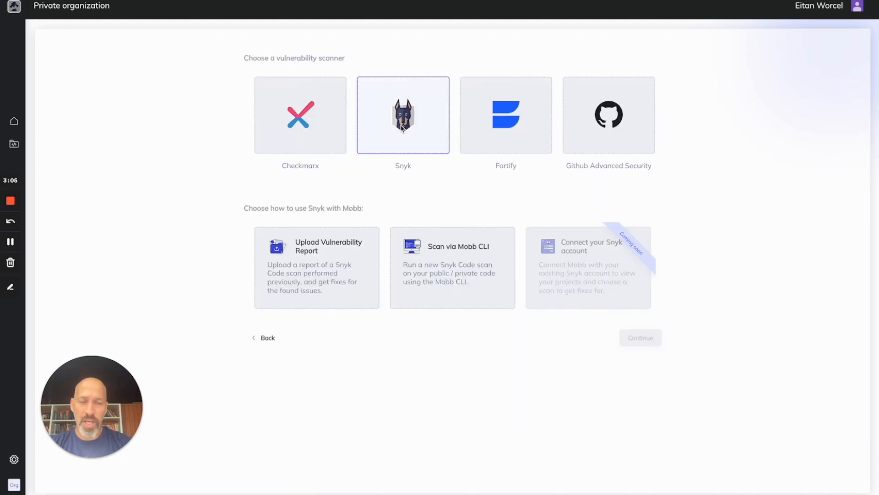
left_click(473, 260)
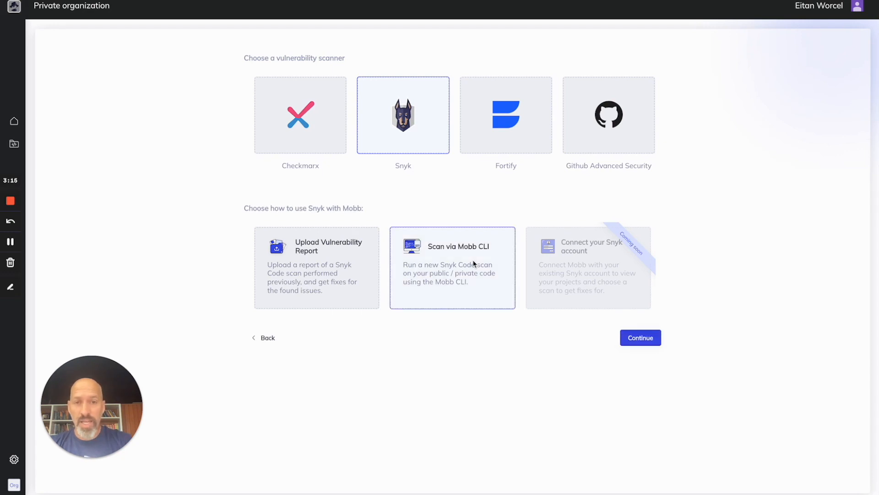
left_click(636, 337)
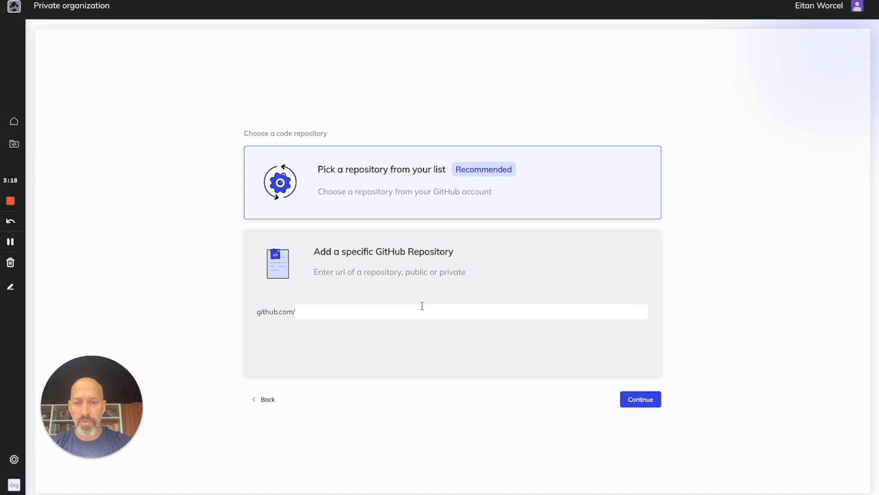
- Specify the GitHub repository webgoat/webgoat on main to generate the Mobb CLI scan command, and finish the setup
left_click(374, 313)
left_click(375, 333)
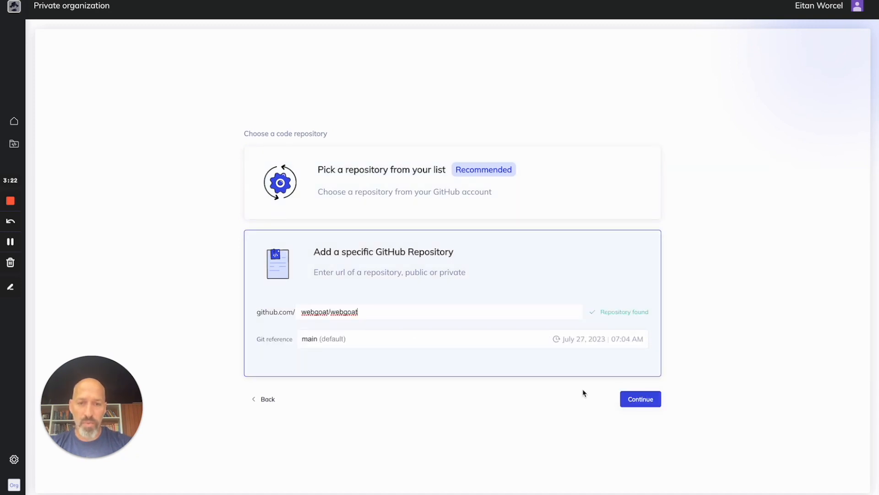
left_click(635, 399)
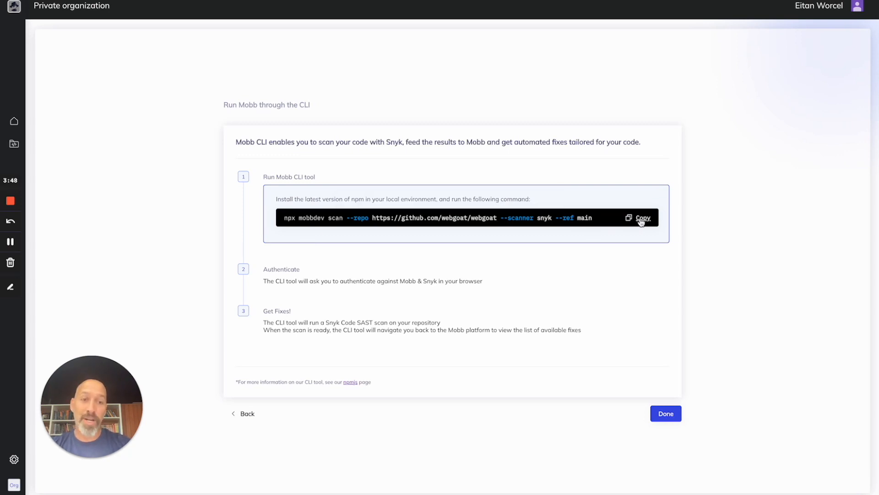
left_click(667, 414)
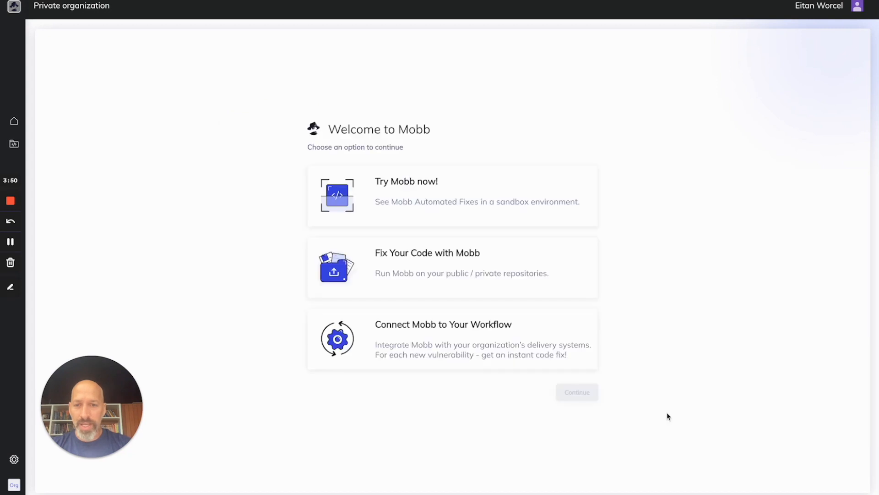
- Start Connect Mobb to Your Workflow and choose GitHub Actions as the CI/CD system to show its integration instructions
left_click(425, 338)
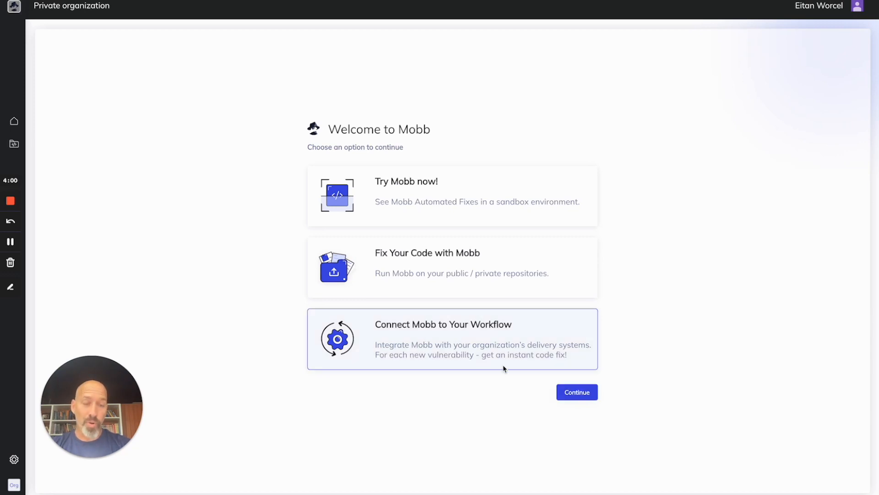
left_click(564, 391)
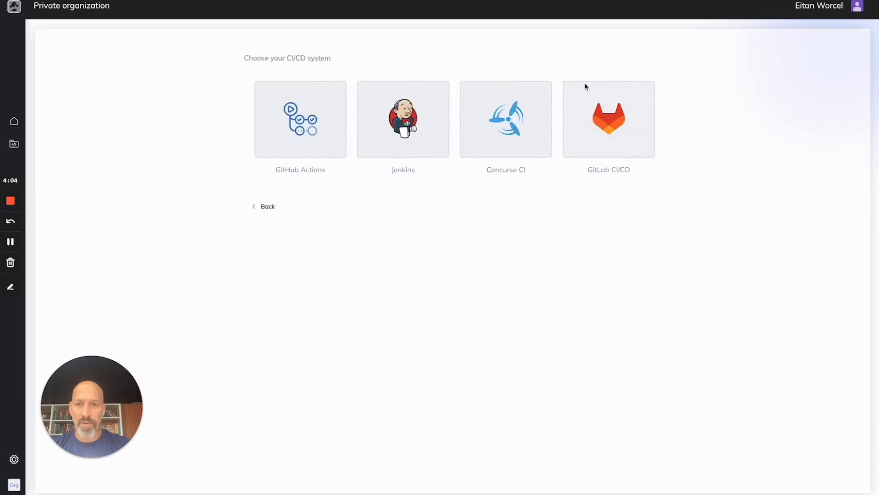
left_click(304, 112)
scroll(317, 197, "down", 2)
scroll(319, 197, "down", 2)
scroll(318, 202, "up", 2)
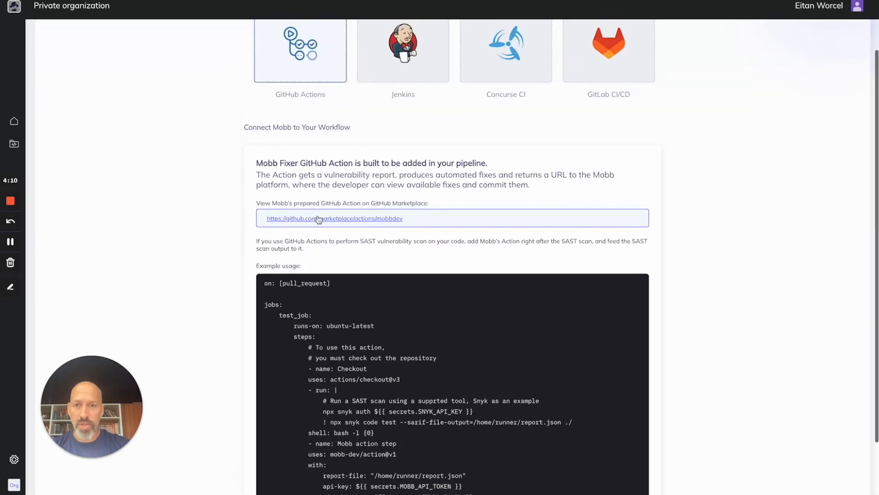
- View the mobbdev action on GitHub Marketplace, close it, and examine the example GitHub Actions workflow in the instructions
left_click(318, 218)
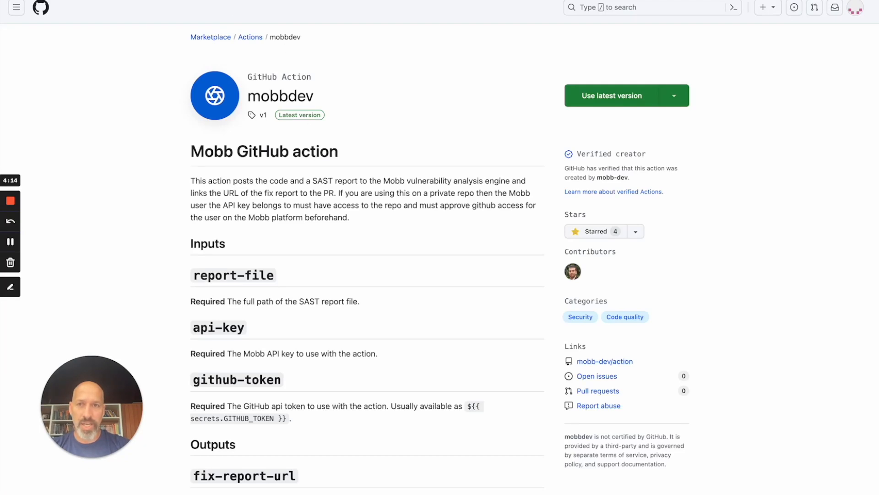
key("super+w")
scroll(378, 400, "down", 2)
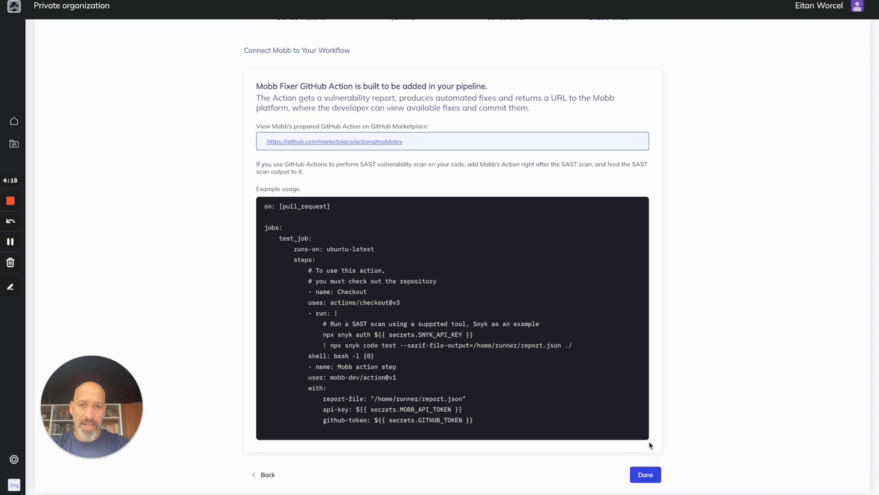
scroll(649, 442, "up", 3)
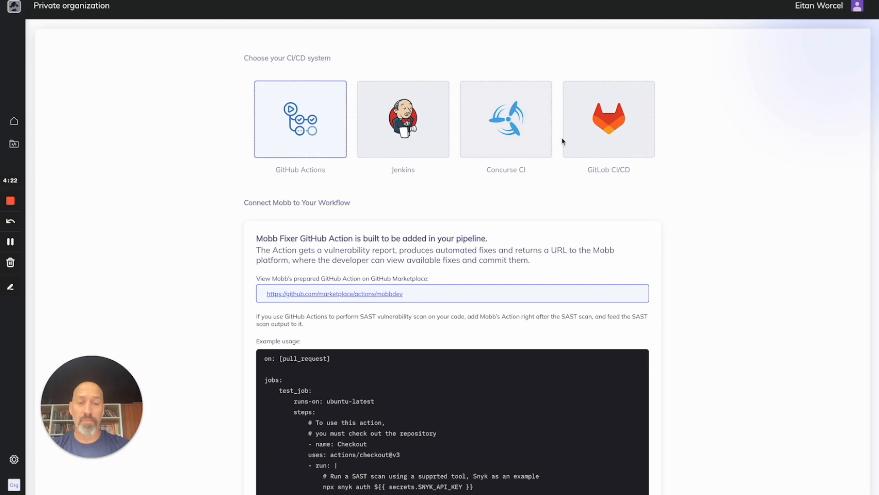
scroll(685, 217, "down", 3)
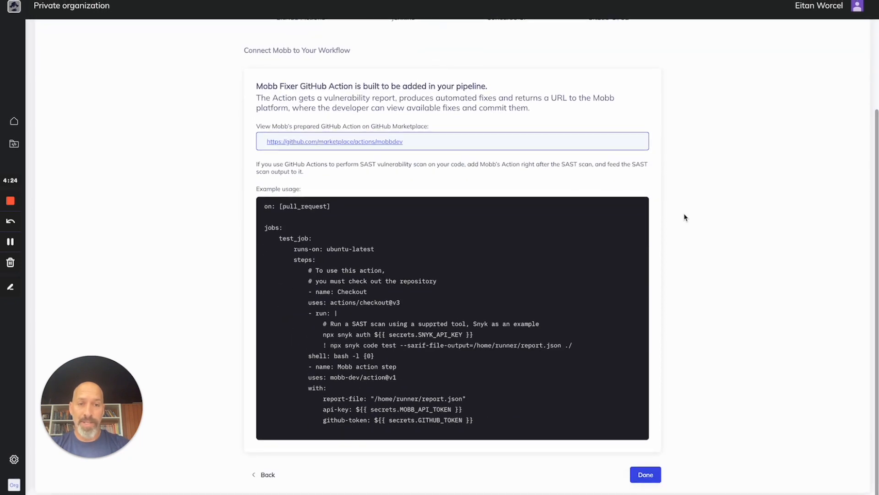